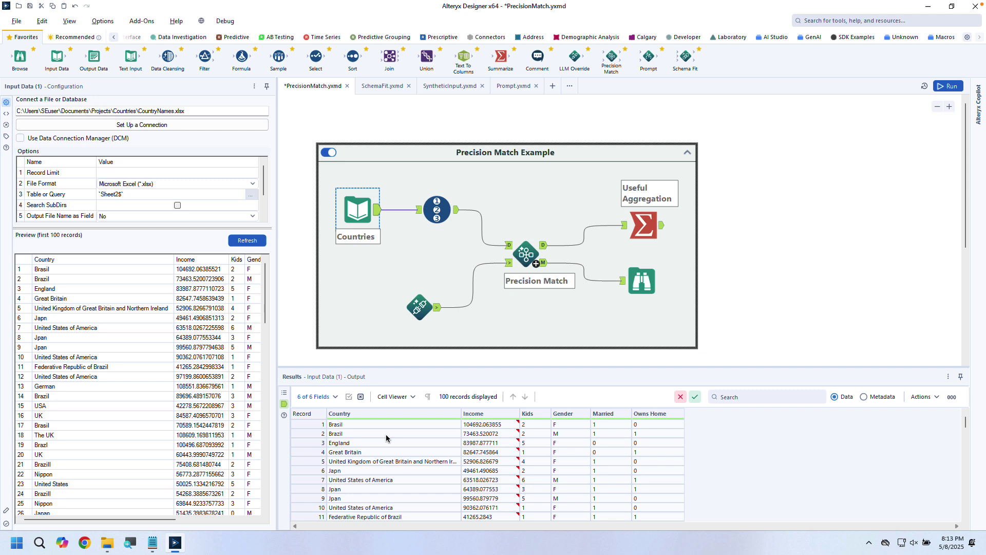
Step: Select the Precision Match tool and run the workflow
{"action": "scroll", "coordinate": [387, 438], "scroll_direction": "down", "scroll_amount": 7}
{"action": "scroll", "coordinate": [388, 445], "scroll_direction": "down", "scroll_amount": 4}
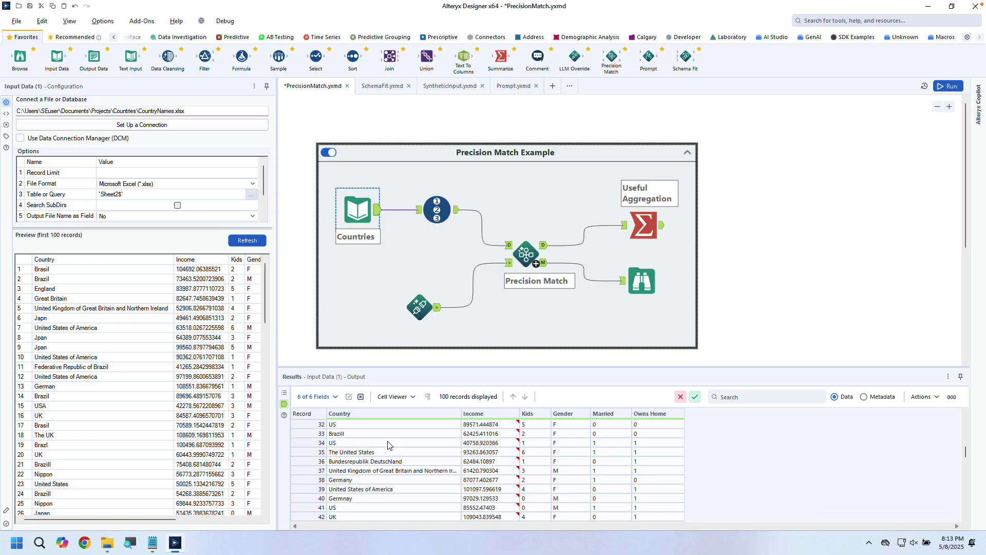
{"action": "left_click", "coordinate": [526, 253]}
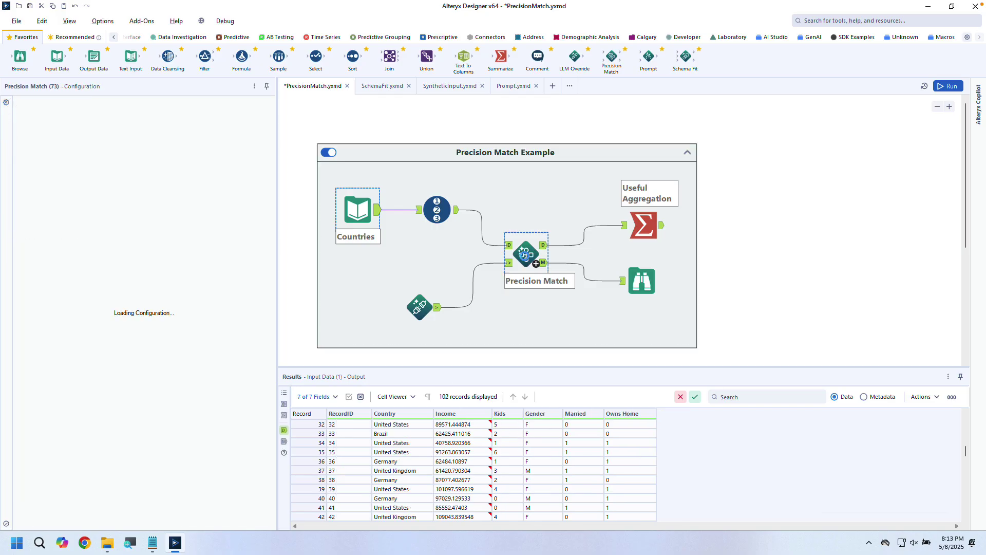
{"action": "left_click", "coordinate": [943, 86]}
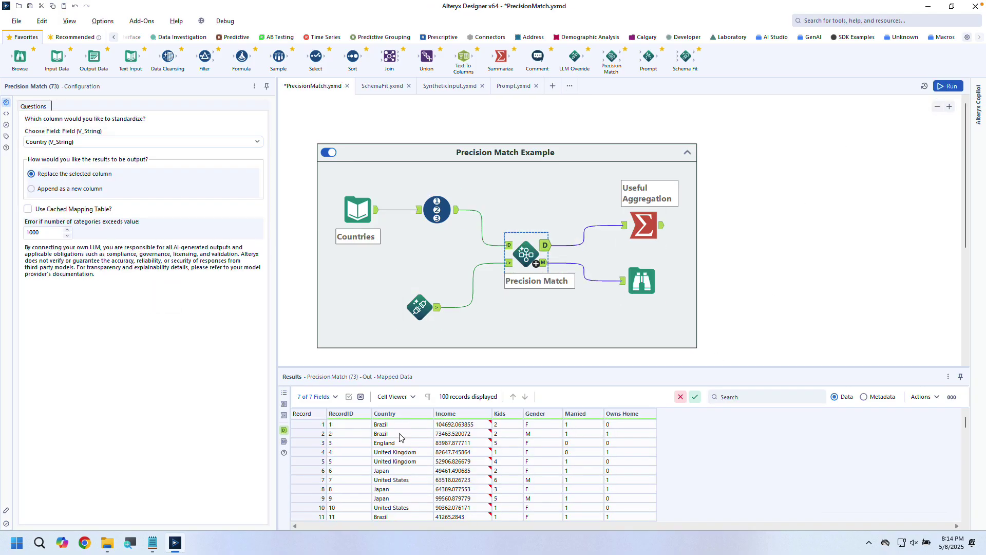
Step: Review the country-name mapping and the six-country Avg_Kids and Max_Income summary
{"action": "left_click", "coordinate": [544, 263]}
{"action": "scroll", "coordinate": [380, 451], "scroll_direction": "down", "scroll_amount": 5}
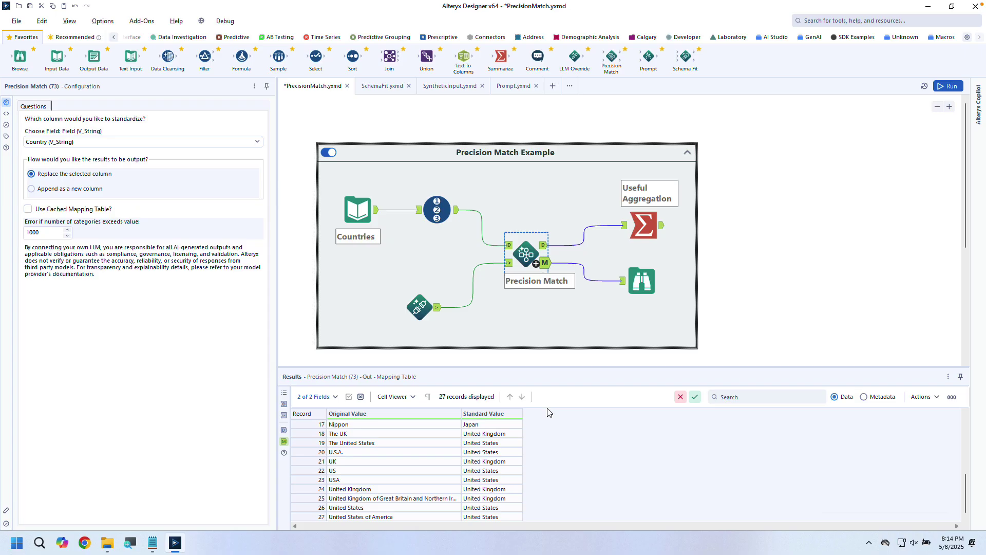
{"action": "left_click", "coordinate": [643, 225]}
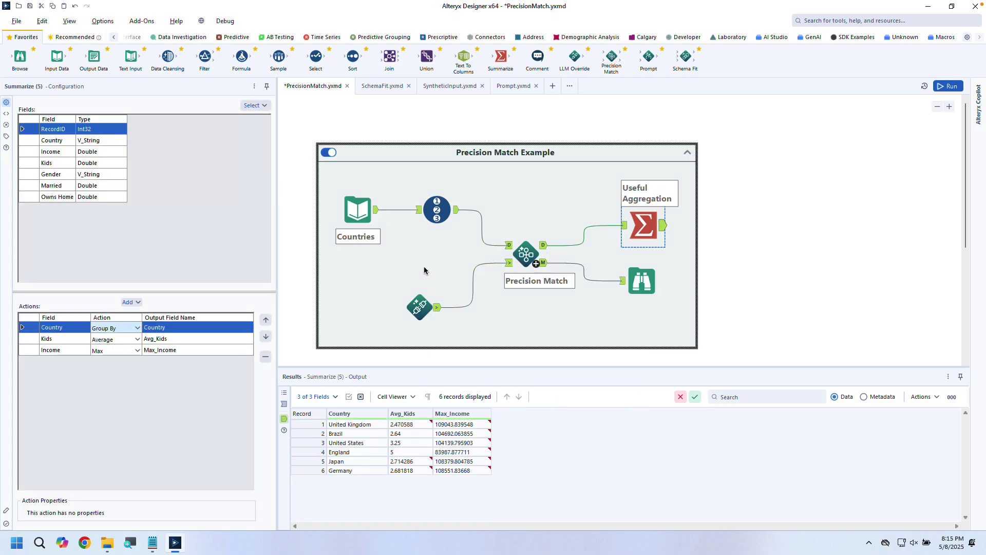
Step: Open SchemaFit.yxmd, preview the five source records, run it, and review the eight-field output
{"action": "left_click", "coordinate": [379, 87]}
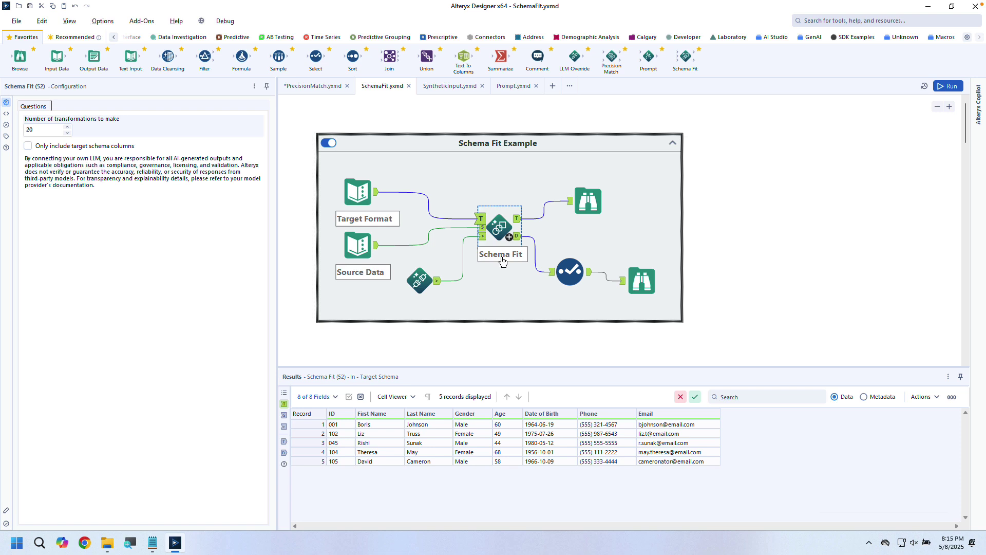
{"action": "left_click", "coordinate": [483, 232]}
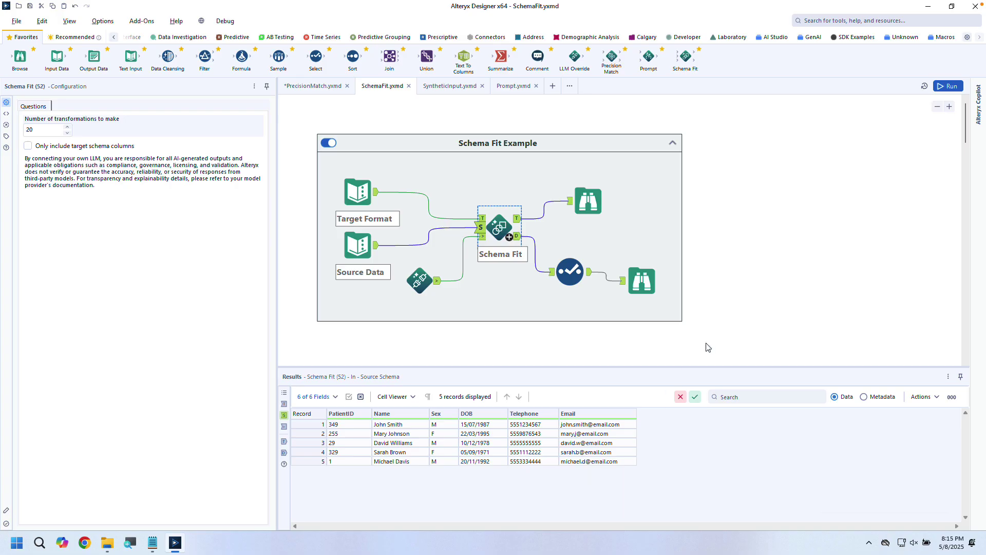
{"action": "left_click", "coordinate": [945, 87]}
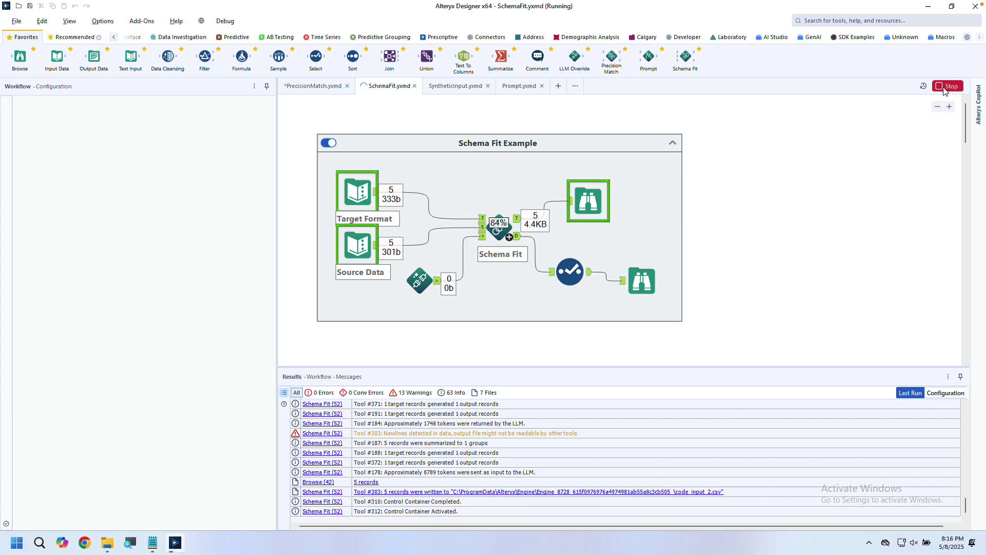
{"action": "left_click", "coordinate": [588, 200]}
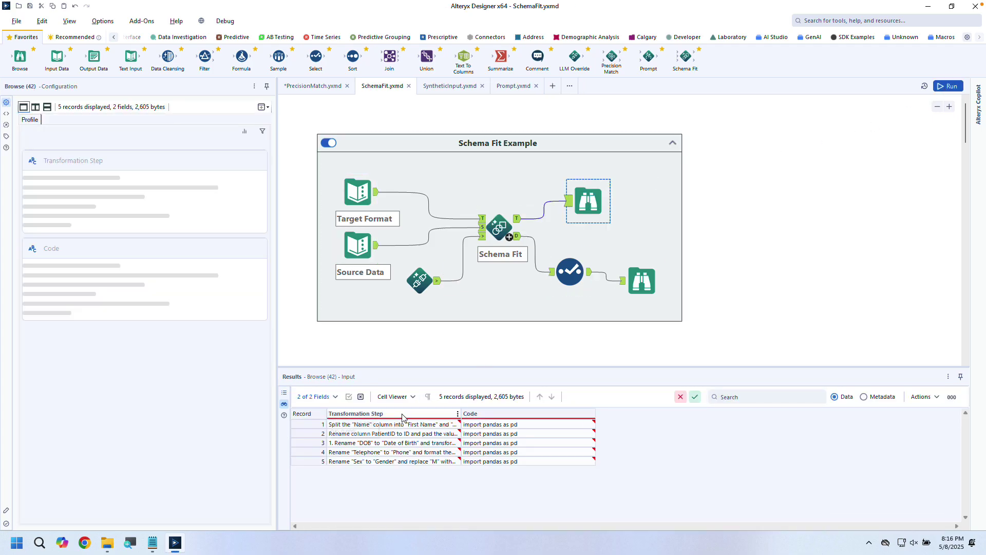
{"action": "left_click", "coordinate": [636, 284]}
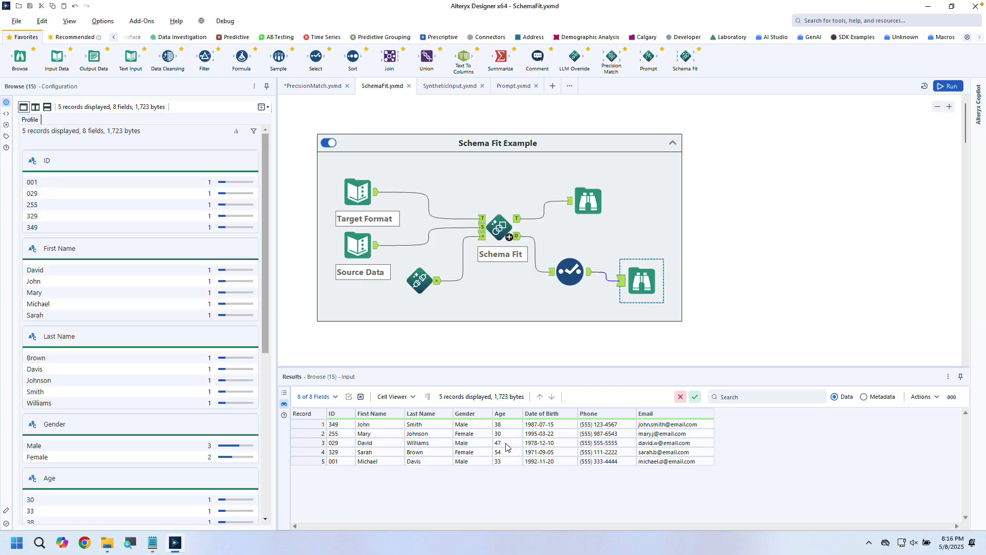
Step: Give Synthetic Input a barbershop point-of-sale use case and nine fields like AppointmentDate and Price
{"action": "left_click", "coordinate": [441, 89]}
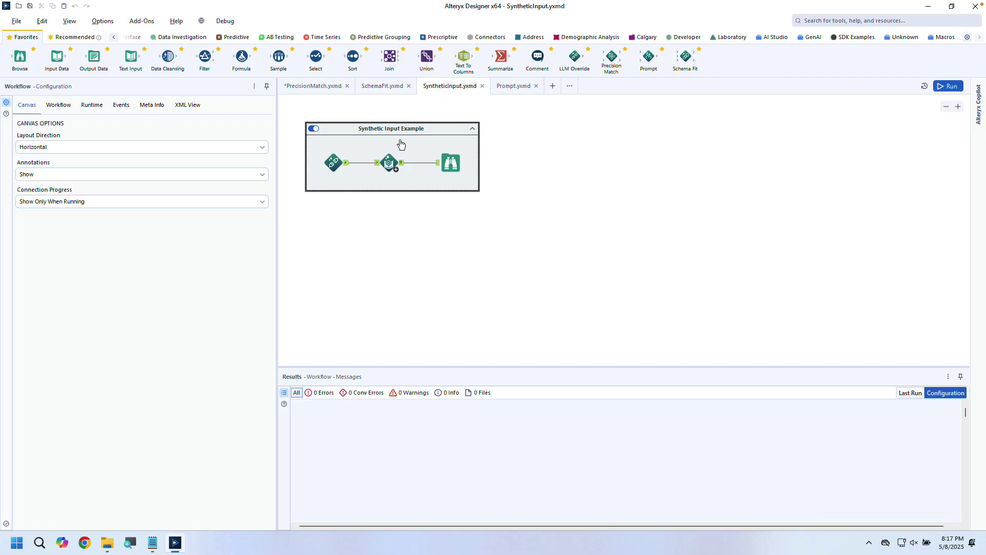
{"action": "left_click", "coordinate": [392, 164]}
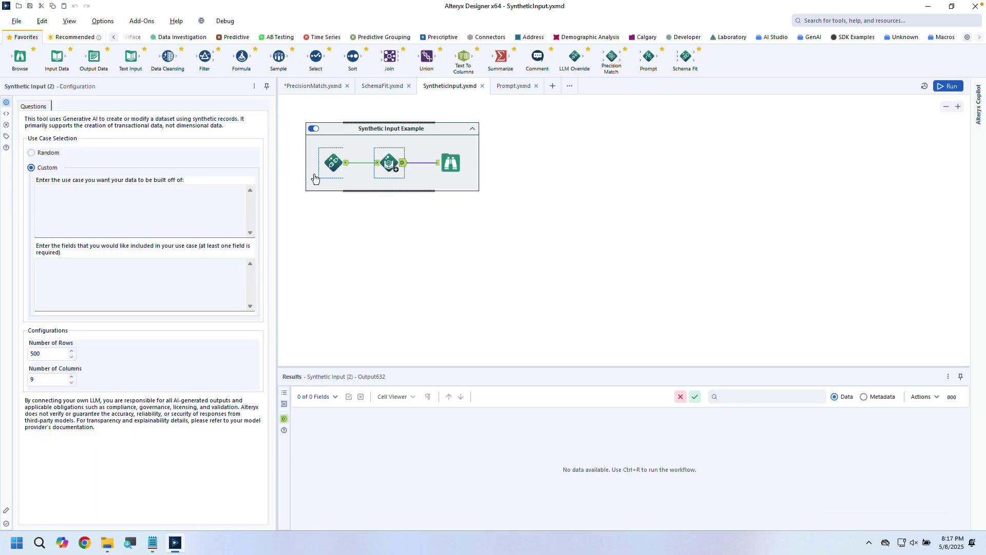
{"action": "left_click", "coordinate": [106, 199]}
{"action": "type", "text": "A point-of-sale dataset for a barbershop"}
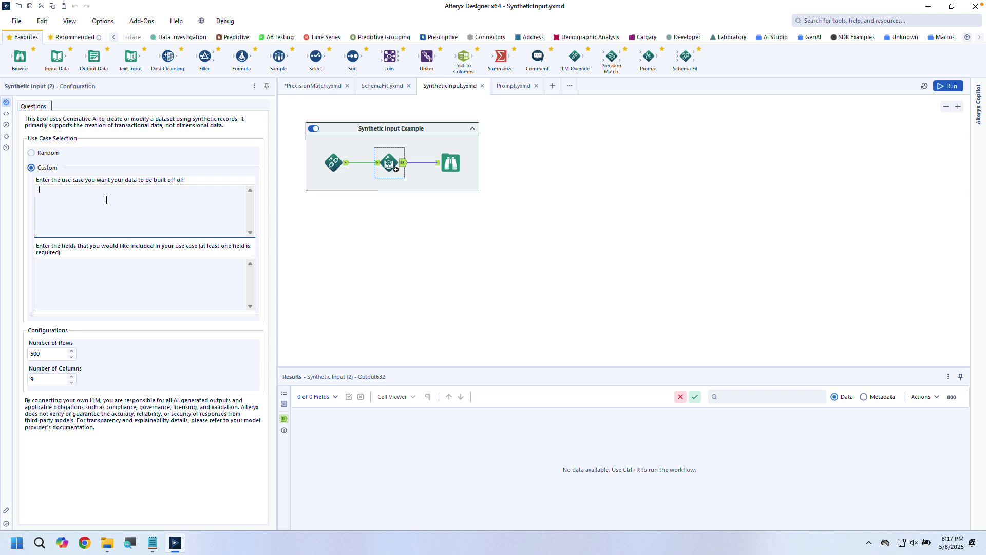
{"action": "left_click", "coordinate": [75, 260]}
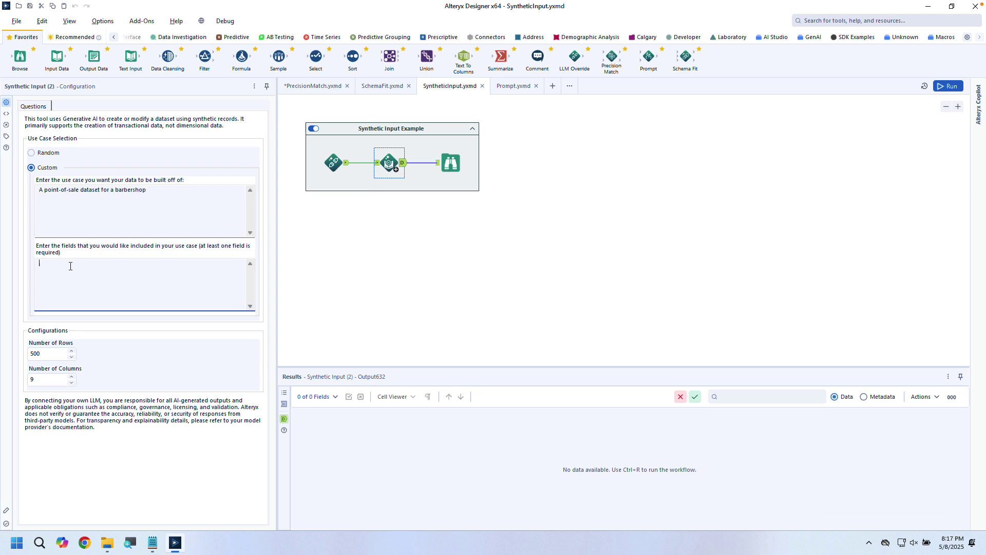
{"action": "type", "text": "AppointmentDate, Slot, ServiceRequested, Price, CustomerName, PhoneNumber, EmailAdress, FormOfPayment, NoShow"}
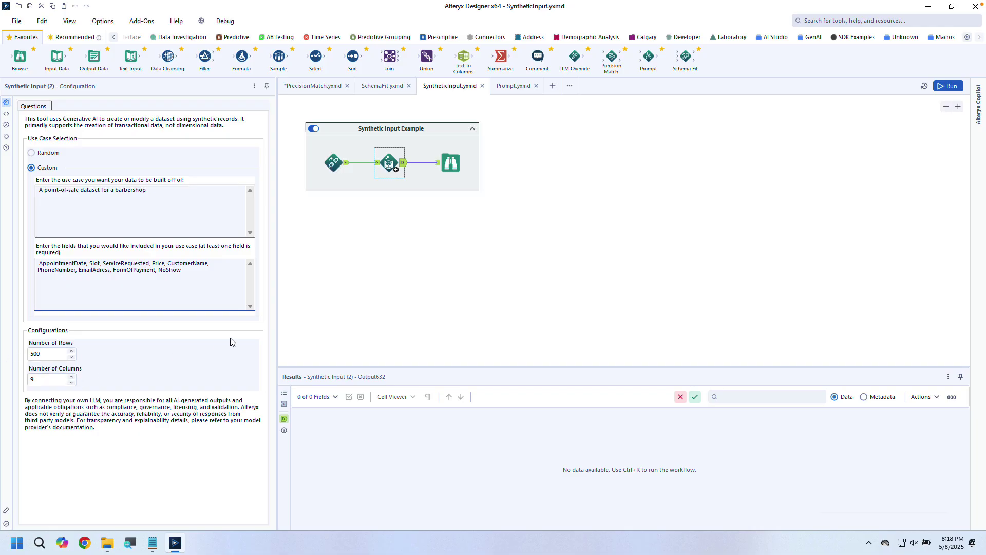
Step: Run the workflow to generate 500 synthetic barbershop appointment records
{"action": "left_click", "coordinate": [946, 86]}
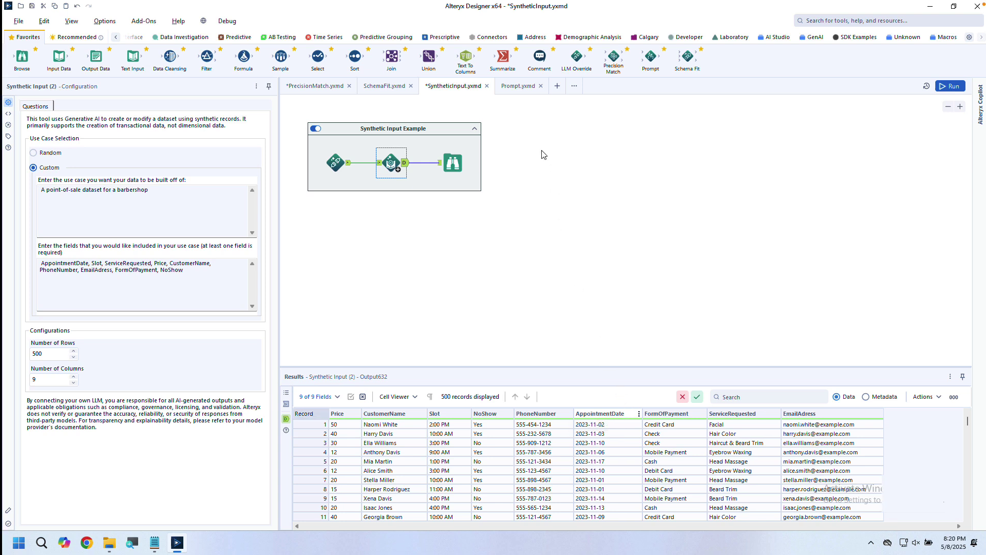
Step: In Prompt.yxmd, set the Prompt tool's model to gemini-1.5-flash
{"action": "left_click", "coordinate": [518, 87]}
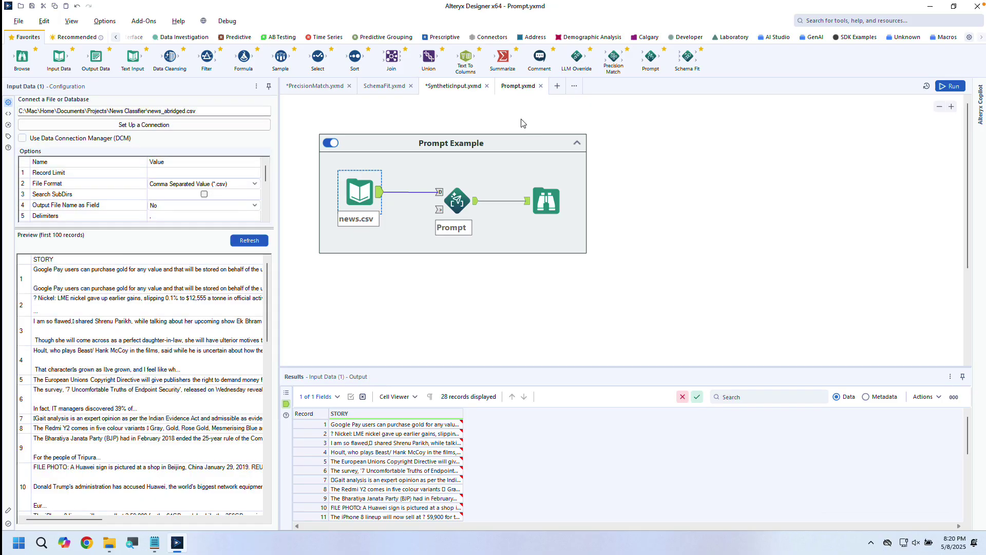
{"action": "left_click", "coordinate": [458, 201]}
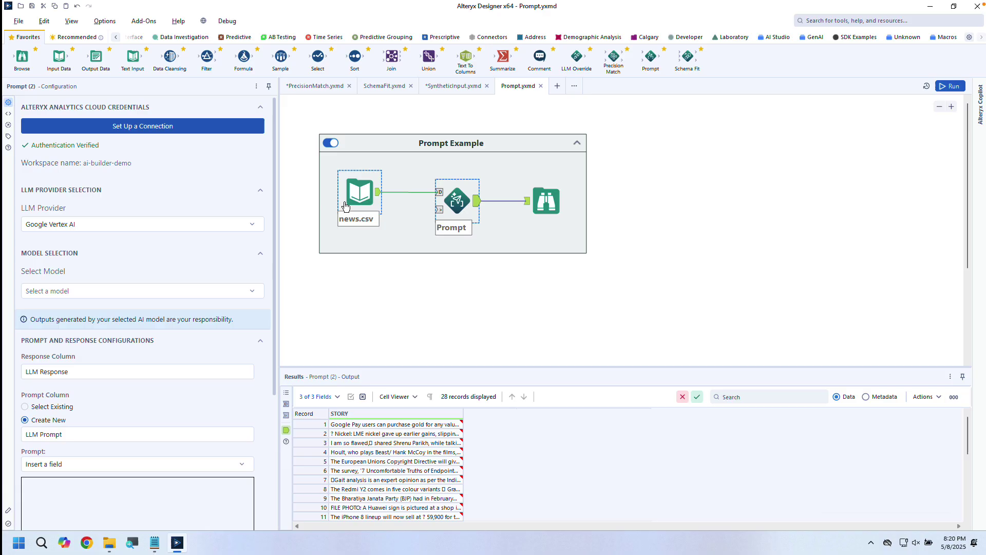
{"action": "left_click", "coordinate": [127, 256]}
{"action": "left_click", "coordinate": [126, 291]}
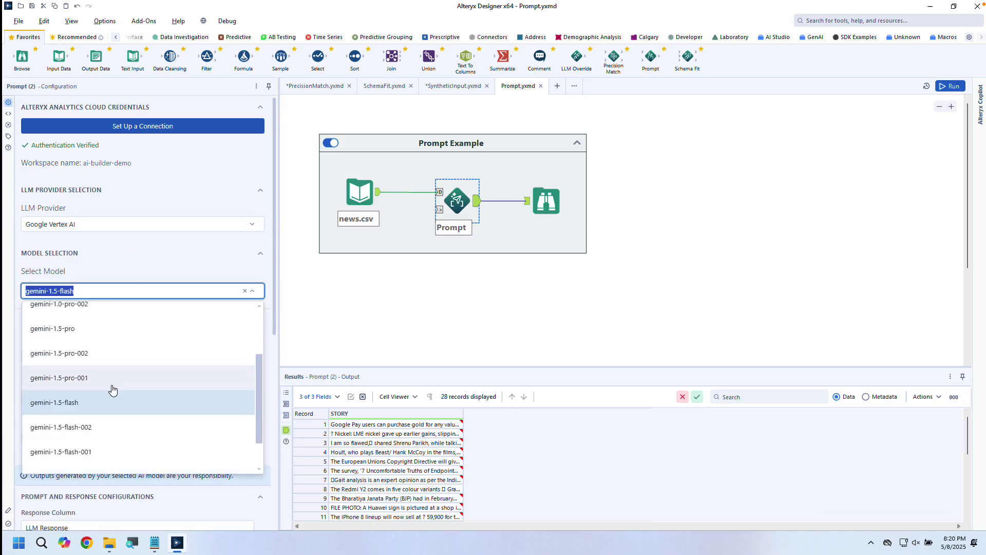
{"action": "left_click", "coordinate": [99, 379]}
{"action": "left_click", "coordinate": [109, 322]}
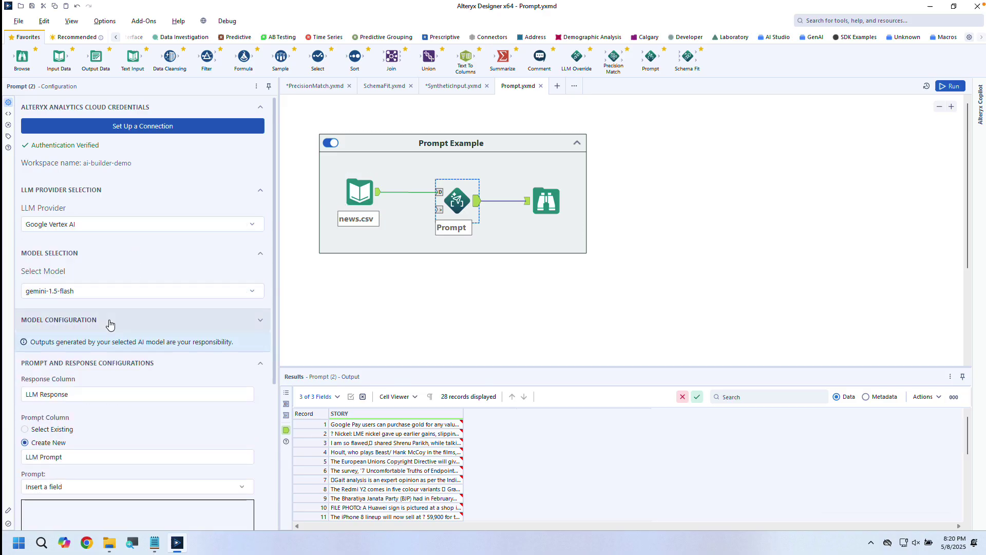
Step: Write a prompt classifying articles as Politics, Entertainment or Lifestyle, category only, and run it
{"action": "scroll", "coordinate": [108, 320], "scroll_direction": "down", "scroll_amount": 3}
{"action": "left_click", "coordinate": [102, 345]}
{"action": "type", "text": "Please "}
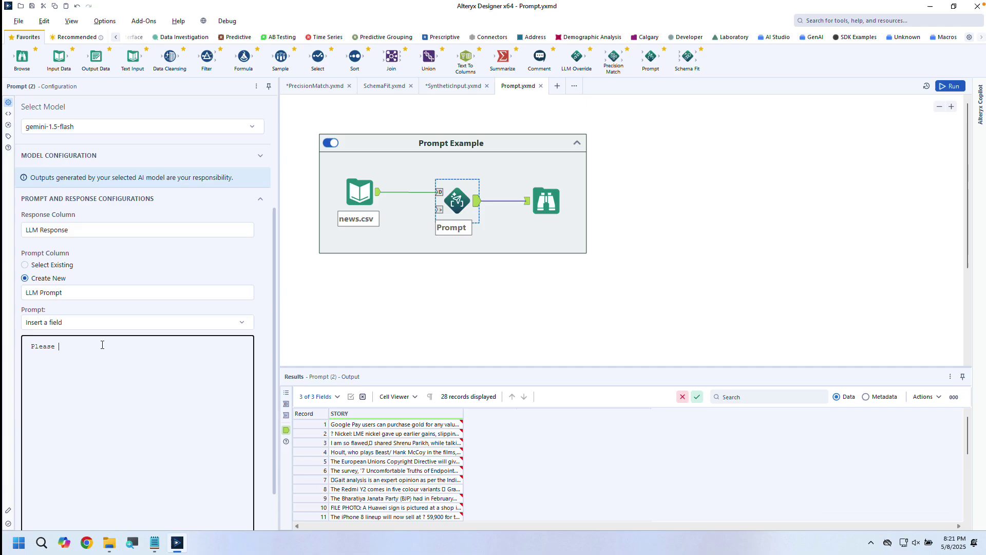
{"action": "type", "text": "classify the article below into one of the following categories: Politics, Entertainment, Lifestyle"}
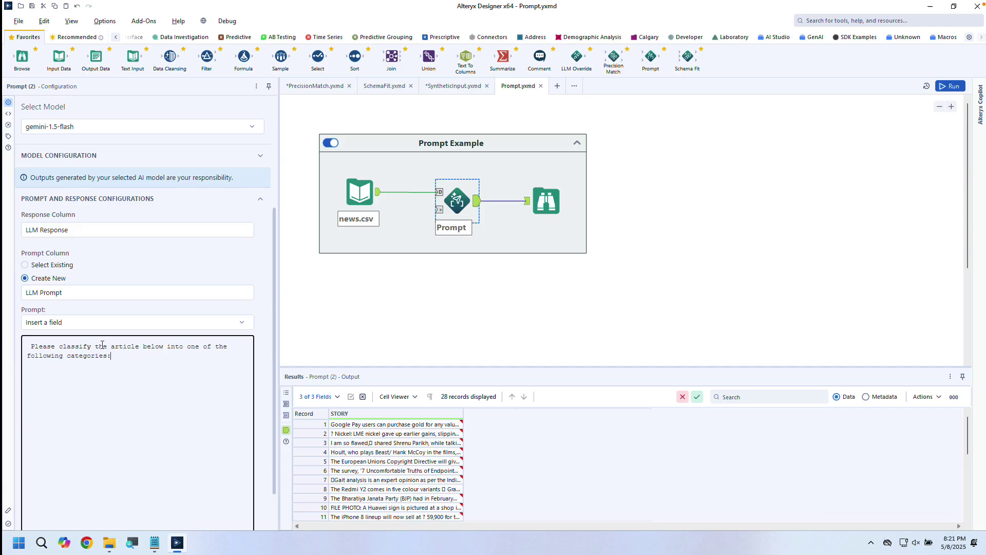
{"action": "key", "text": "Return"}
{"action": "type", "text": "Respond with only the category and no additional commentary"}
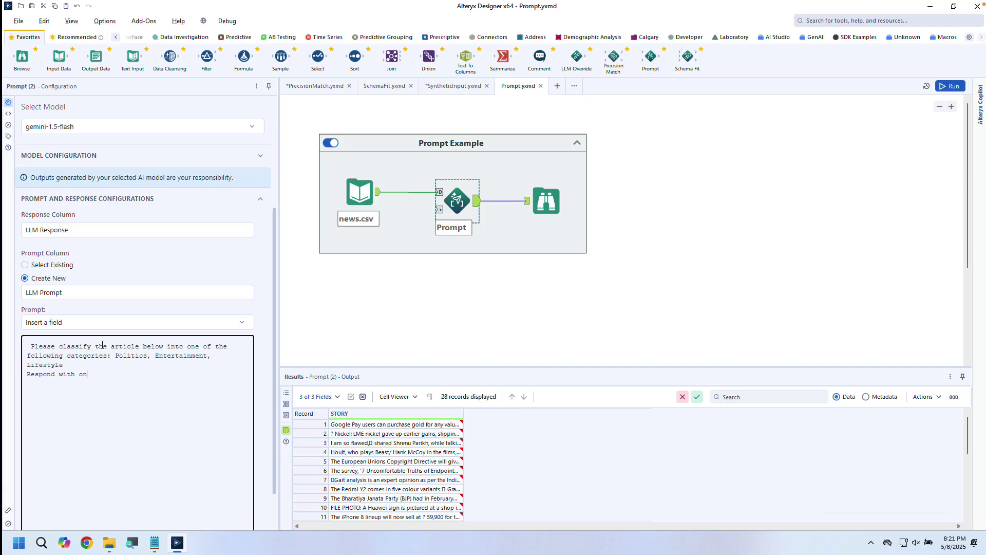
{"action": "key", "text": "Return"}
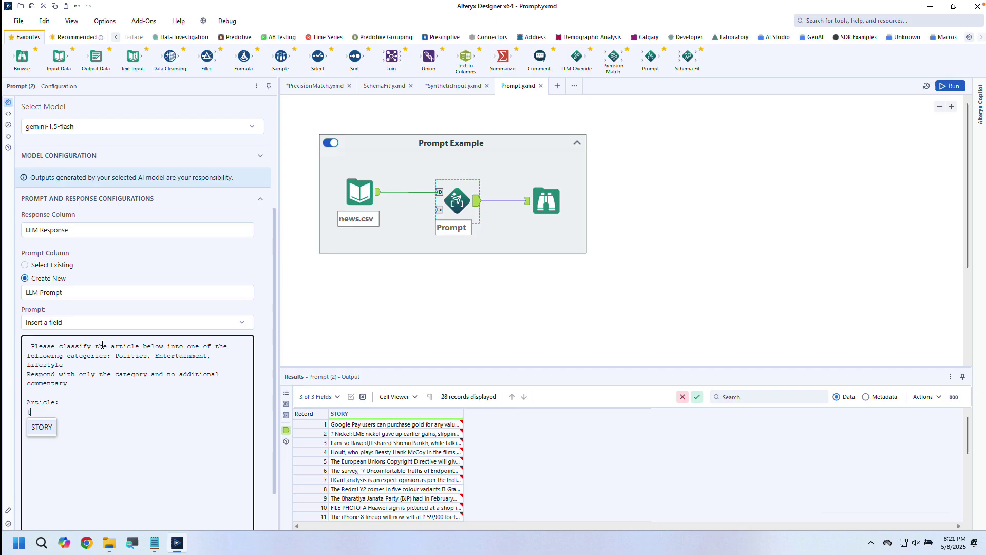
{"action": "left_click", "coordinate": [954, 86]}
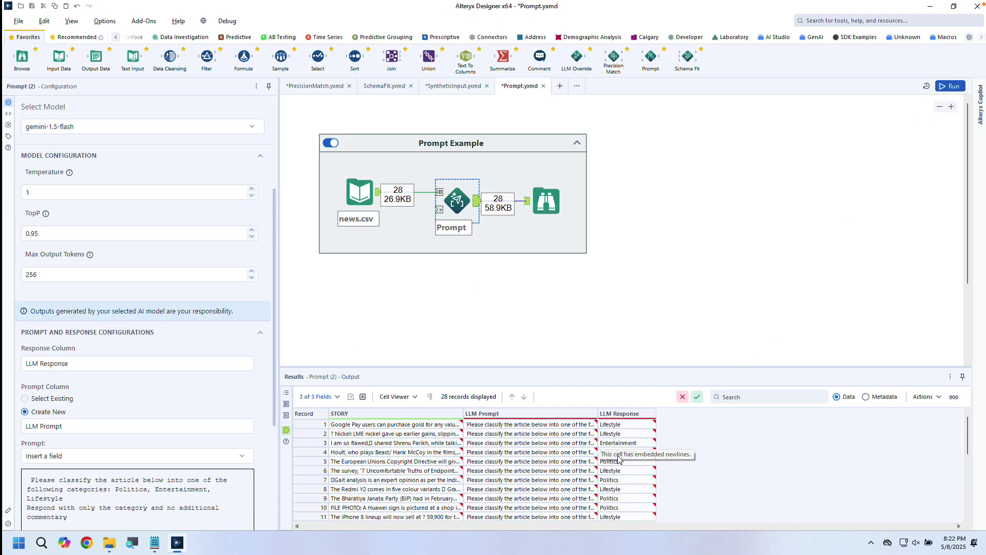
Step: In Prompt Builder, add 'Sports, Other' to the categories, test on five records, and save to canvas
{"action": "scroll", "coordinate": [616, 483], "scroll_direction": "down", "scroll_amount": 6}
{"action": "scroll", "coordinate": [613, 487], "scroll_direction": "up", "scroll_amount": 6}
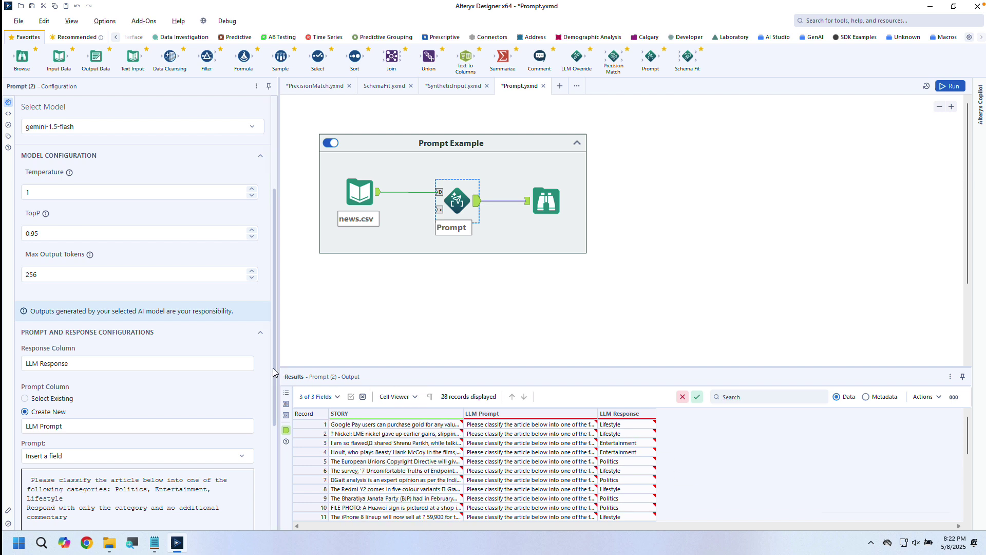
{"action": "scroll", "coordinate": [275, 408], "scroll_direction": "down", "scroll_amount": 1}
{"action": "scroll", "coordinate": [275, 407], "scroll_direction": "down", "scroll_amount": 3}
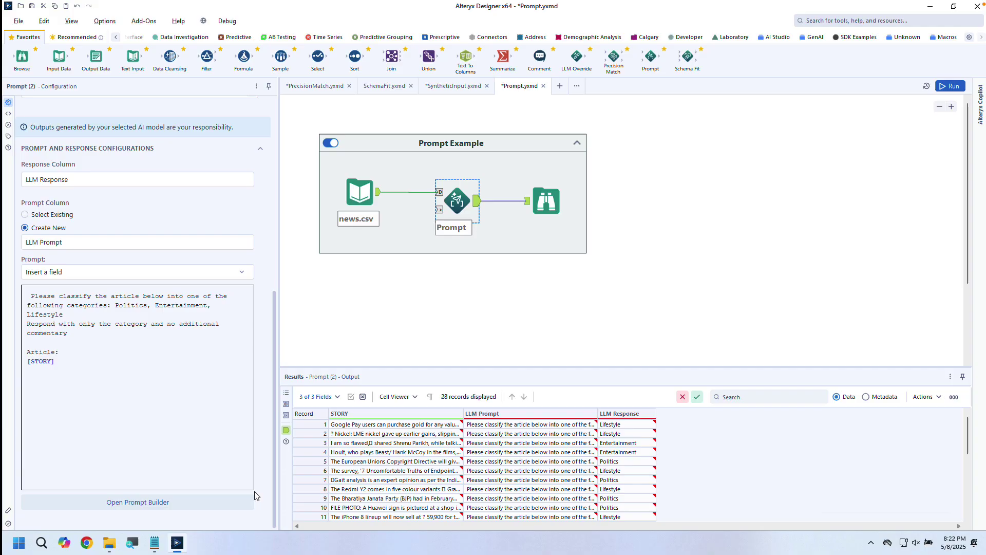
{"action": "left_click", "coordinate": [144, 506]}
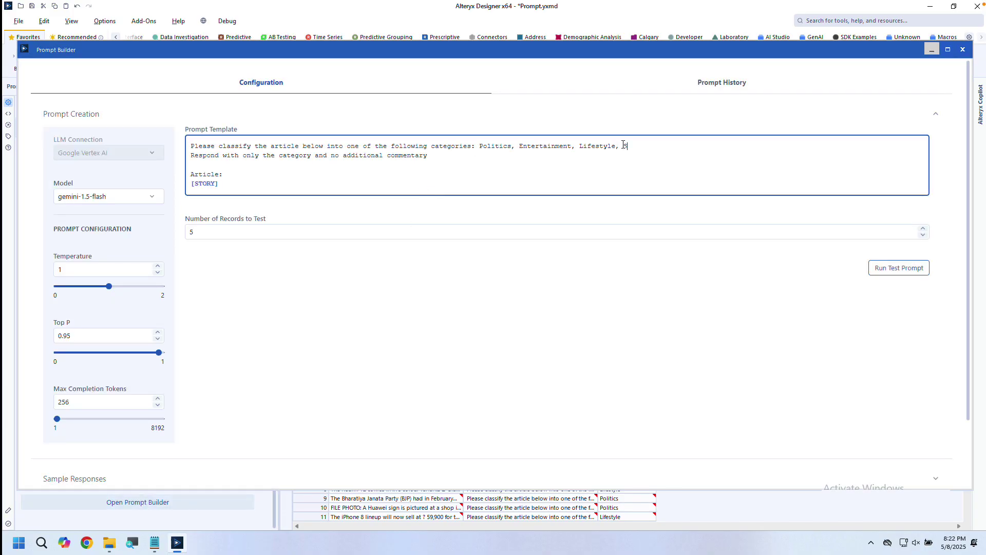
{"action": "type", "text": "ports, Other"}
{"action": "left_click", "coordinate": [886, 268]}
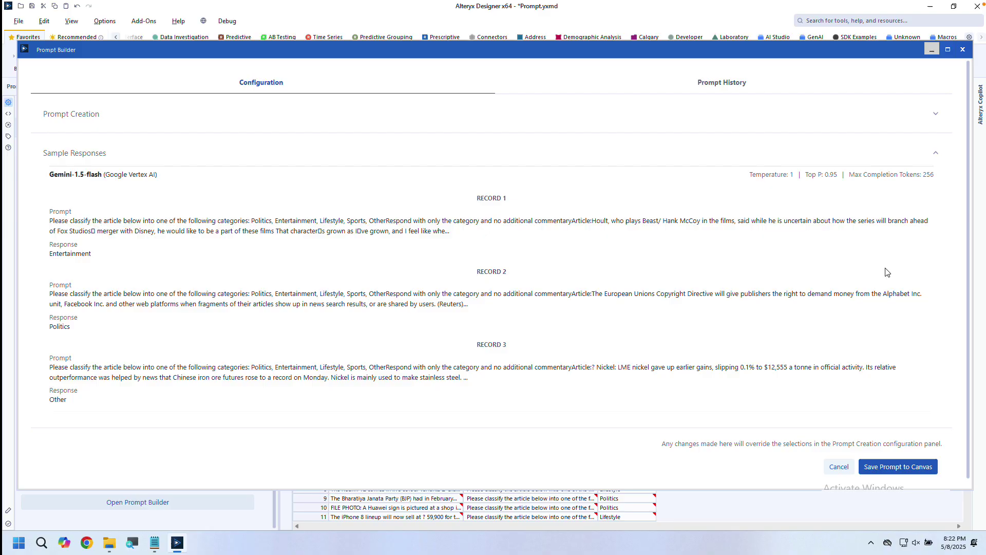
{"action": "left_click", "coordinate": [725, 89]}
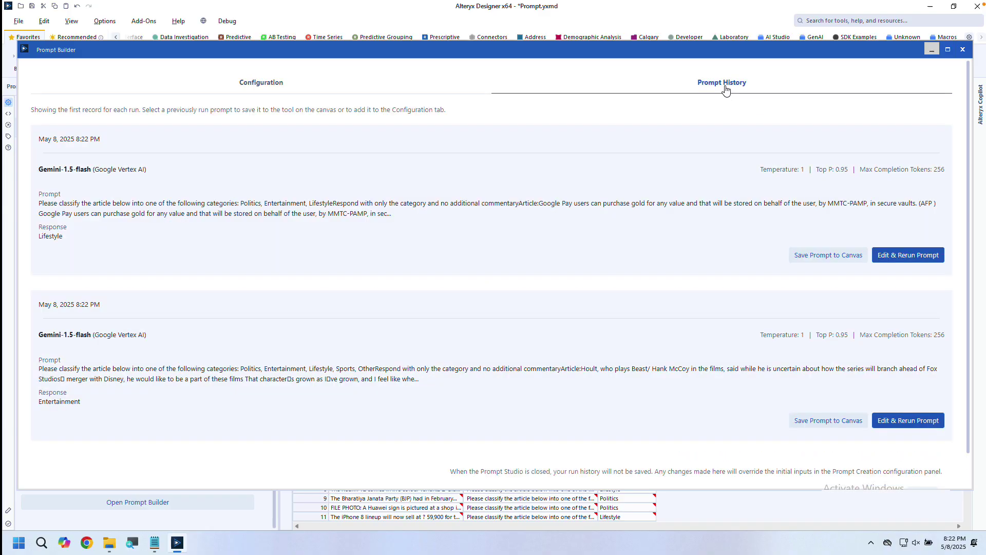
{"action": "left_click", "coordinate": [827, 421]}
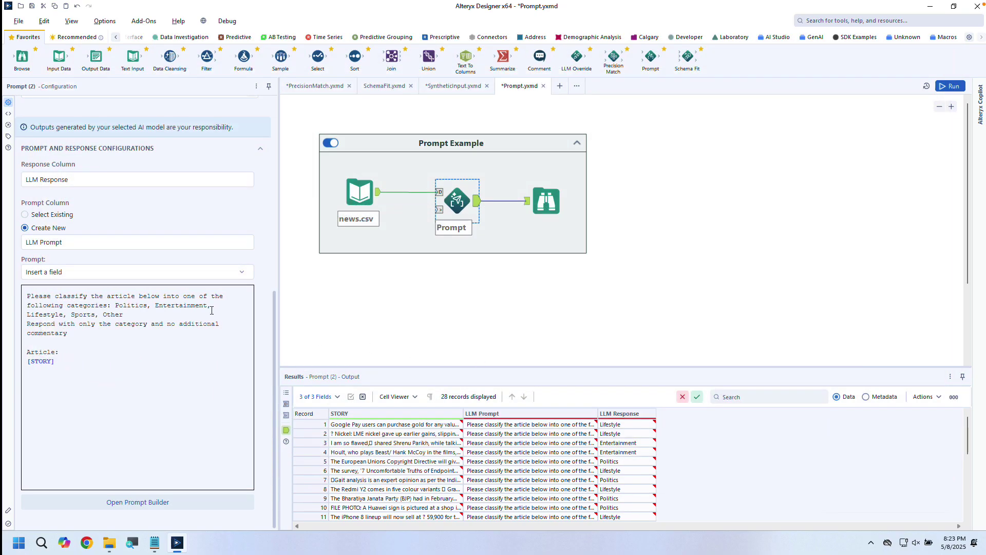
Step: Rerun the workflow with five categories, then open Demo Data Source in the Analytics Cloud Connection Manager
{"action": "left_click", "coordinate": [947, 87]}
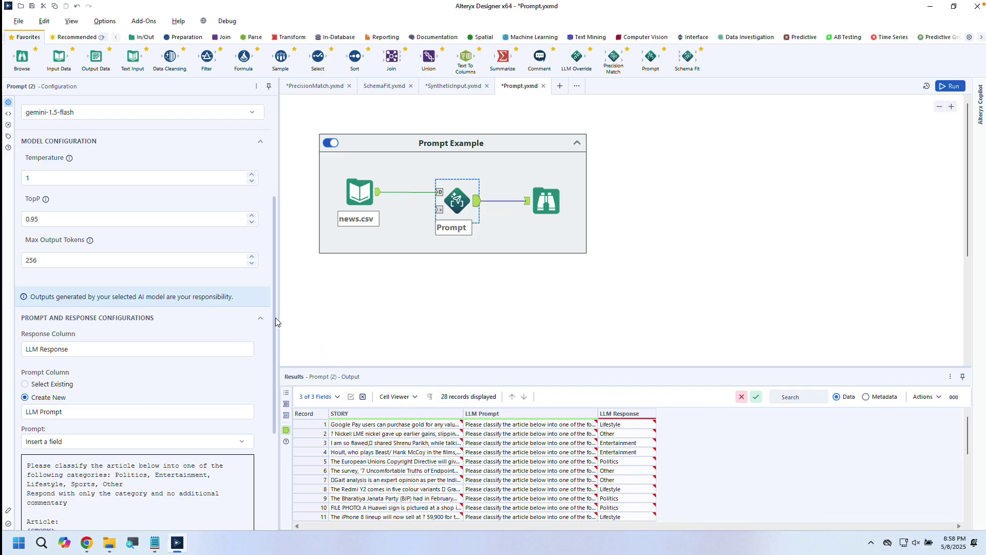
{"action": "scroll", "coordinate": [275, 317], "scroll_direction": "up", "scroll_amount": 5}
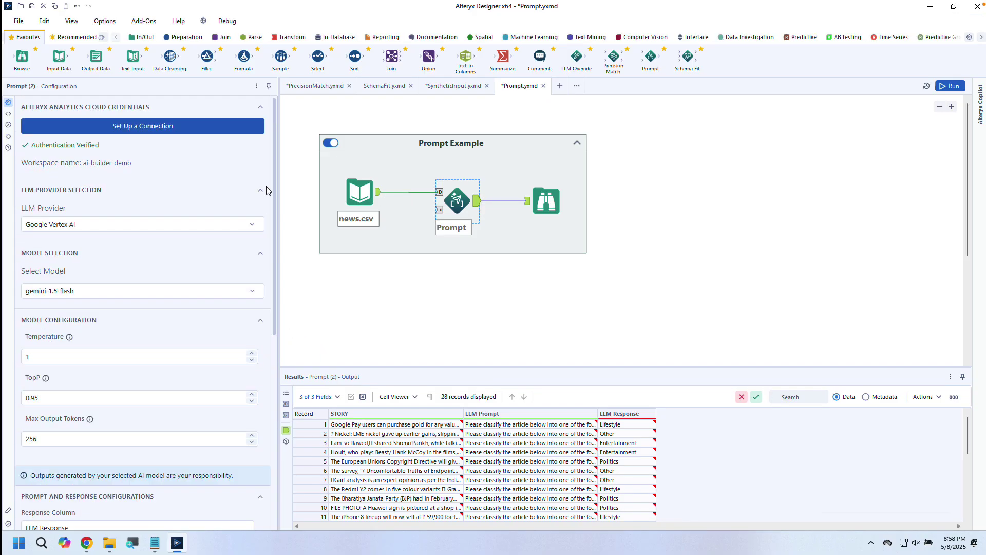
{"action": "left_click", "coordinate": [164, 128]}
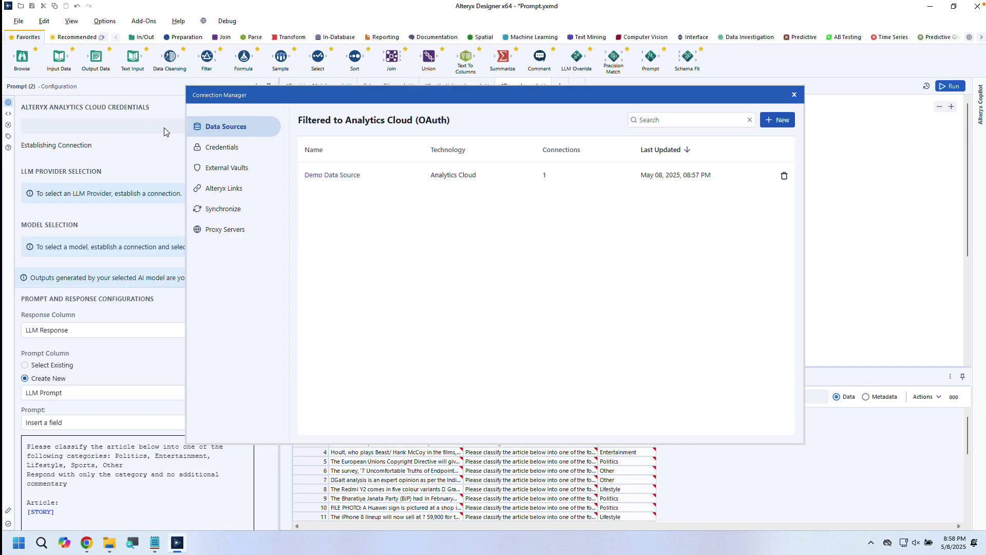
{"action": "left_click", "coordinate": [331, 172]}
Step: In the Analytics Cloud portal, start a new LLM connection of type OpenAI
{"action": "left_click", "coordinate": [87, 545]}
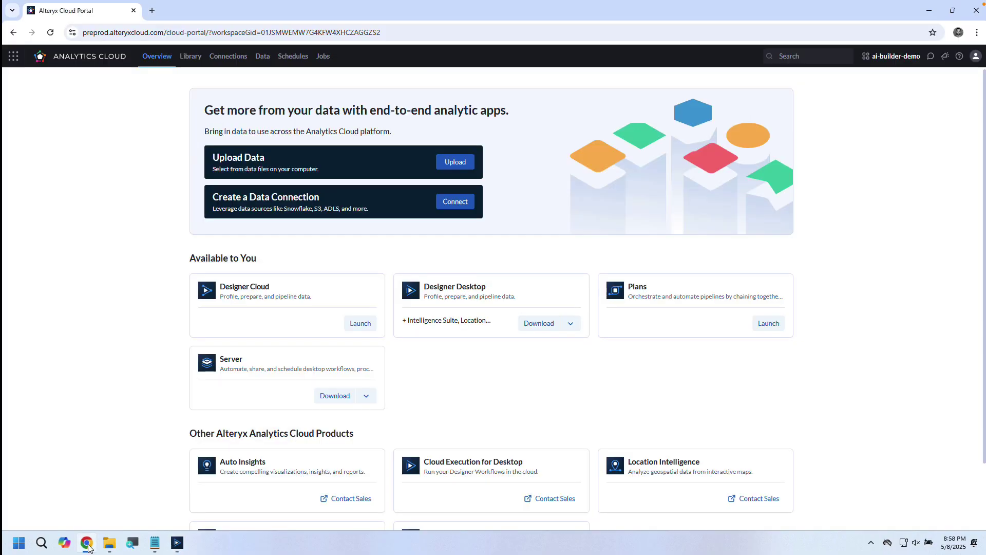
{"action": "left_click", "coordinate": [238, 56]}
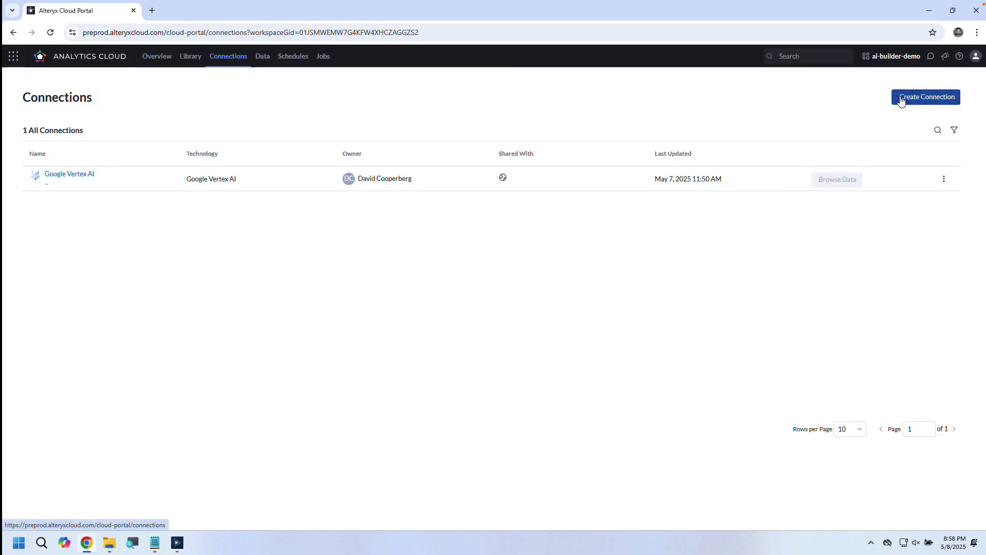
{"action": "left_click", "coordinate": [904, 97]}
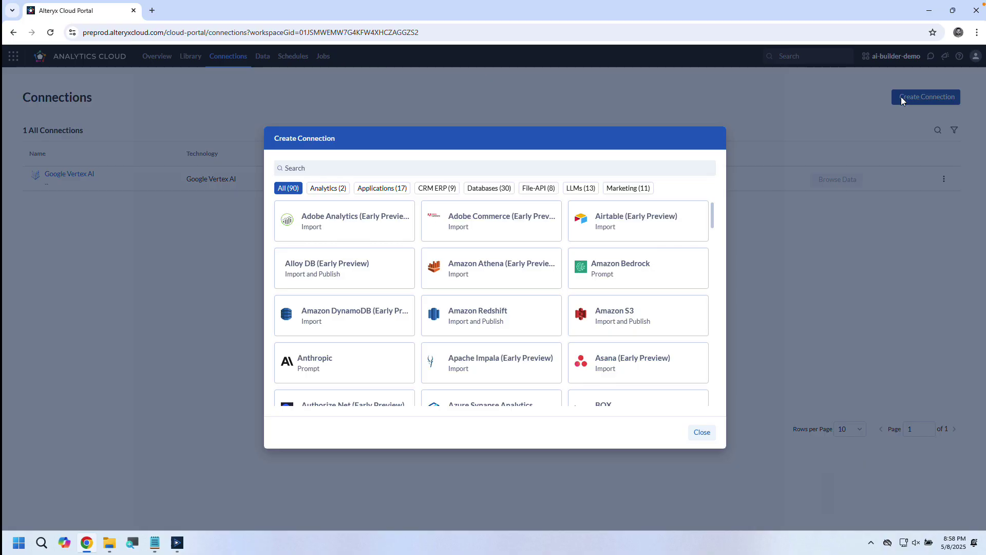
{"action": "left_click", "coordinate": [583, 191]}
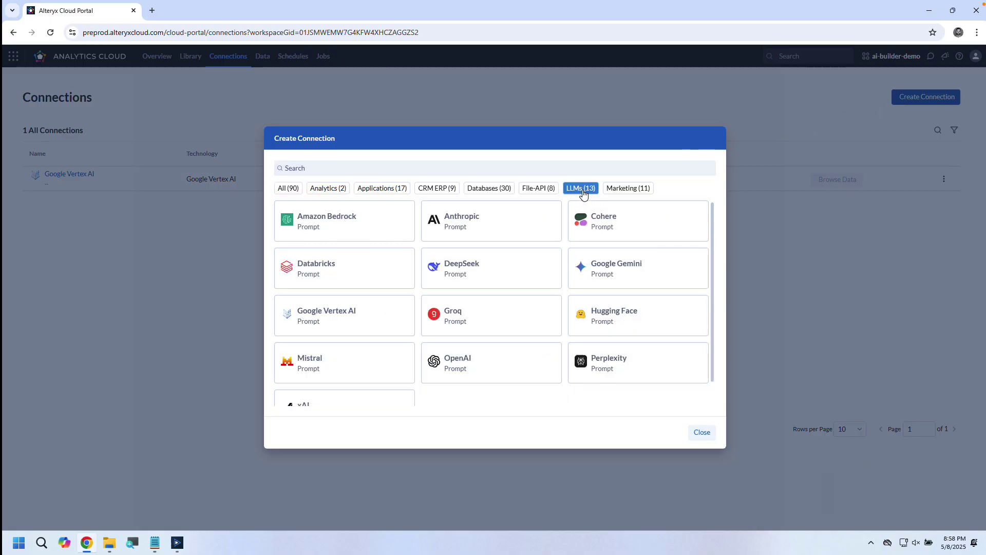
{"action": "scroll", "coordinate": [532, 251], "scroll_direction": "down", "scroll_amount": 1}
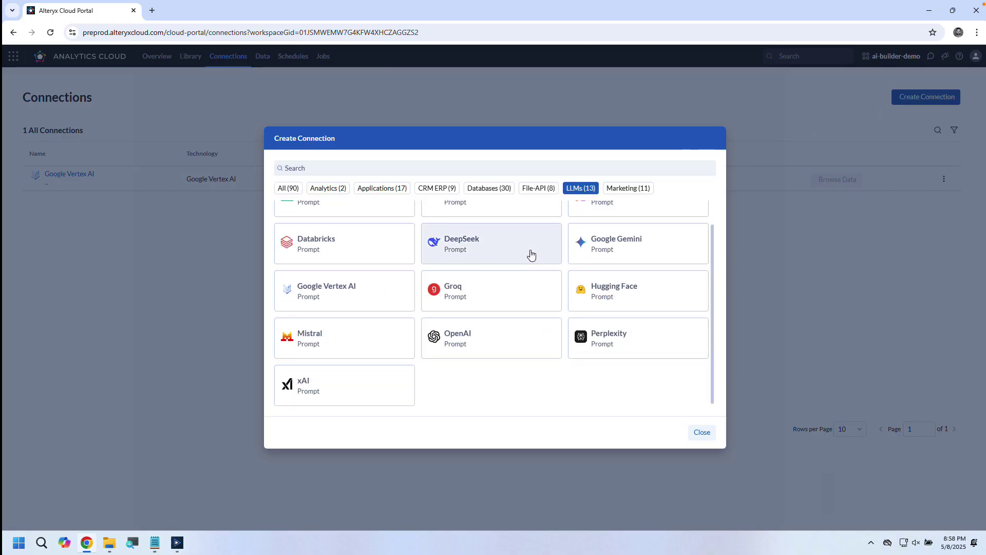
{"action": "left_click", "coordinate": [494, 334]}
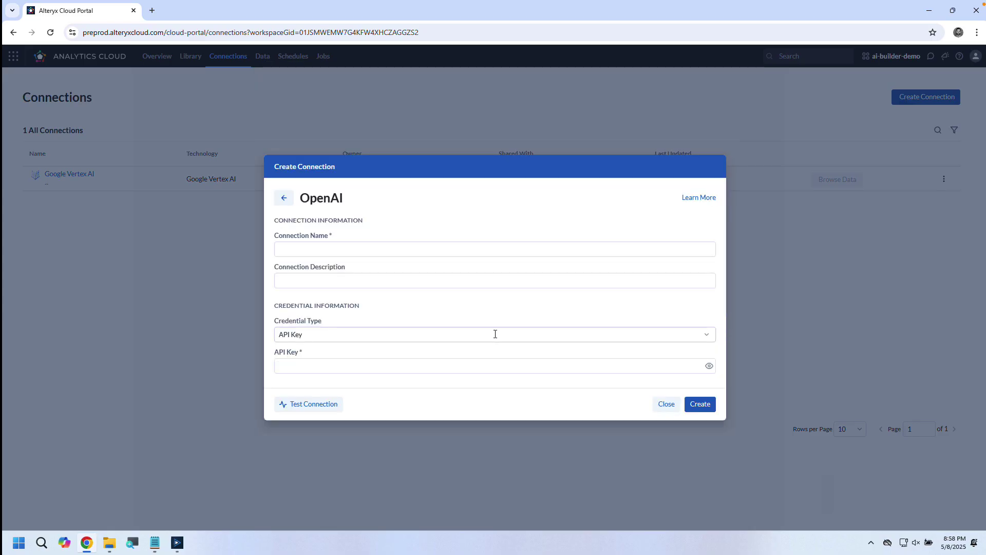
Step: Name the connection 'OpenAI', paste the API key, test it, and create it
{"action": "left_click", "coordinate": [378, 248]}
{"action": "type", "text": "Op"}
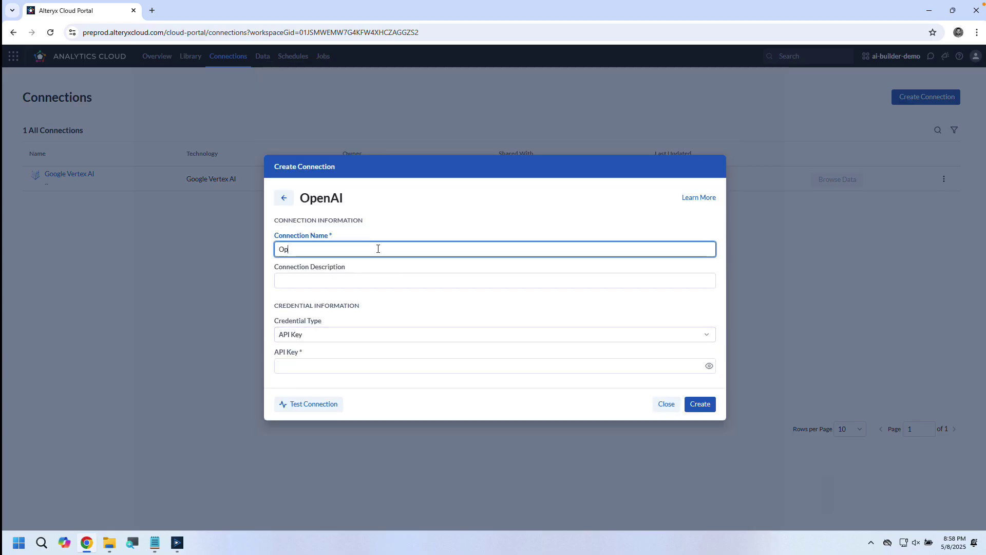
{"action": "type", "text": "enAI"}
{"action": "left_click", "coordinate": [302, 364]}
{"action": "key", "text": "ctrl+v"}
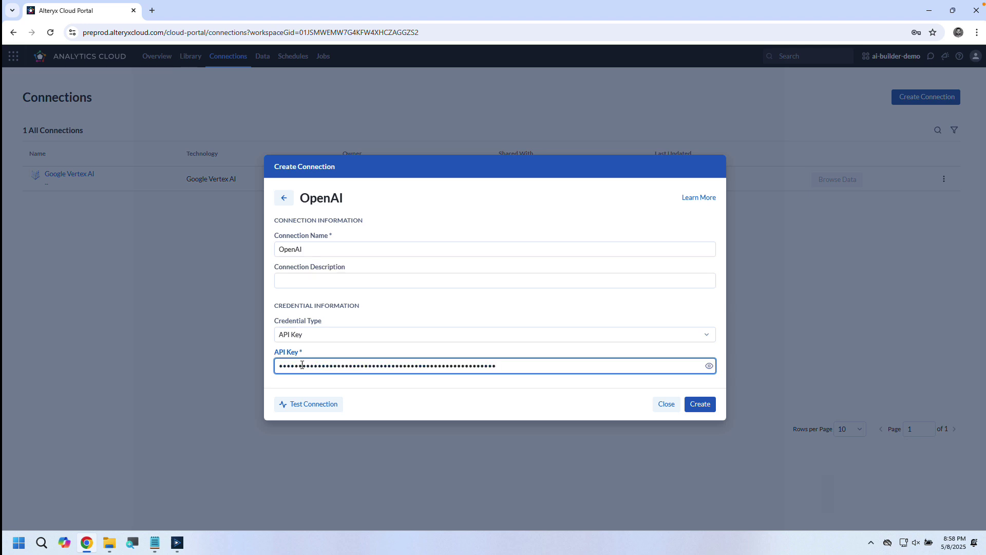
{"action": "left_click", "coordinate": [294, 403]}
{"action": "left_click", "coordinate": [690, 404]}
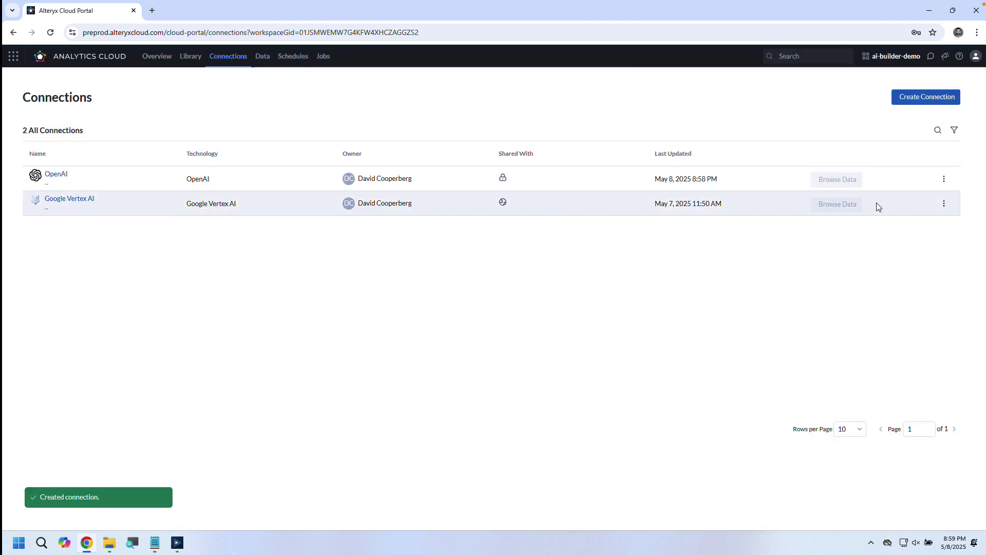
Step: Share the OpenAI connection, with the owner's credentials, to a workspace member as Editor
{"action": "left_click", "coordinate": [944, 179]}
{"action": "left_click", "coordinate": [911, 217]}
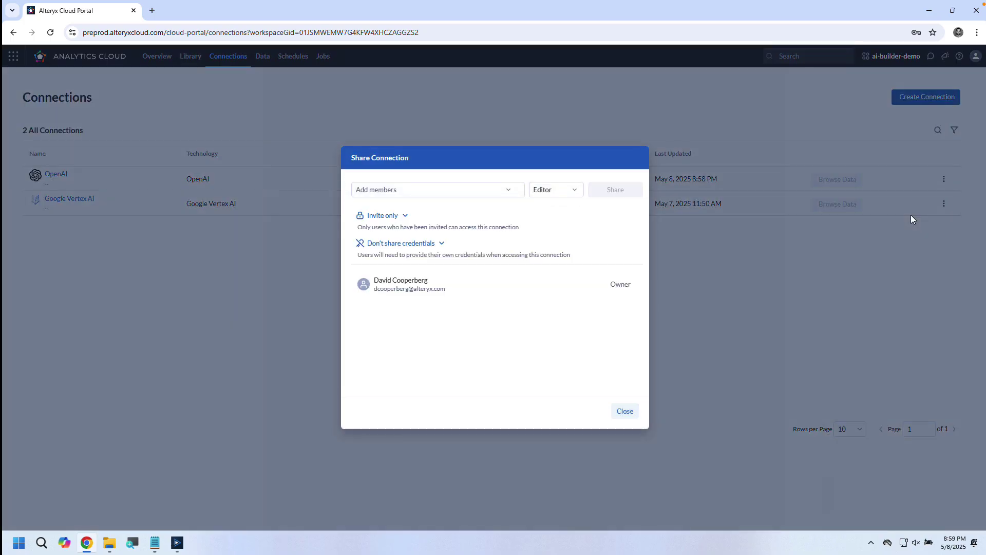
{"action": "left_click", "coordinate": [422, 244]}
{"action": "left_click", "coordinate": [396, 262]}
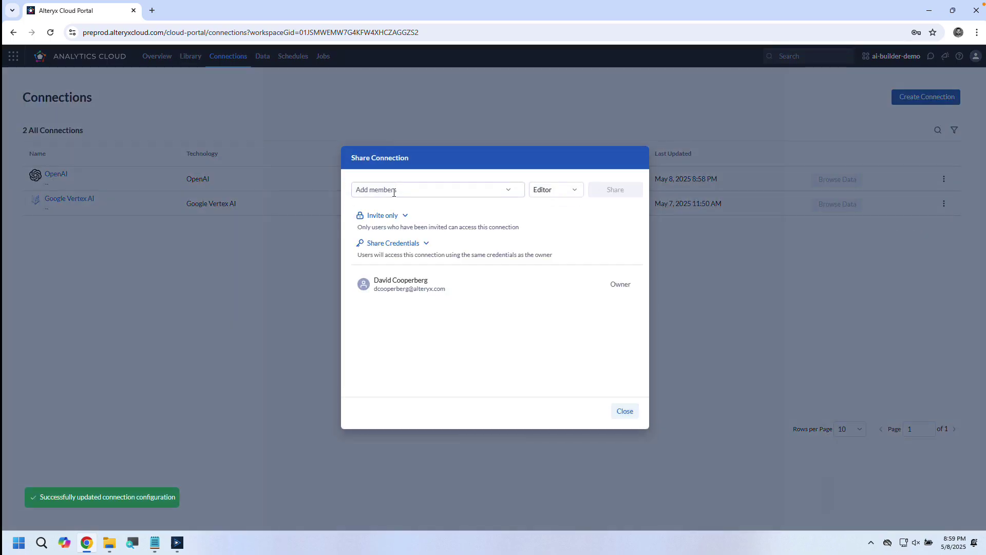
{"action": "left_click", "coordinate": [394, 190]}
{"action": "type", "text": "kate"}
{"action": "left_click", "coordinate": [402, 214]}
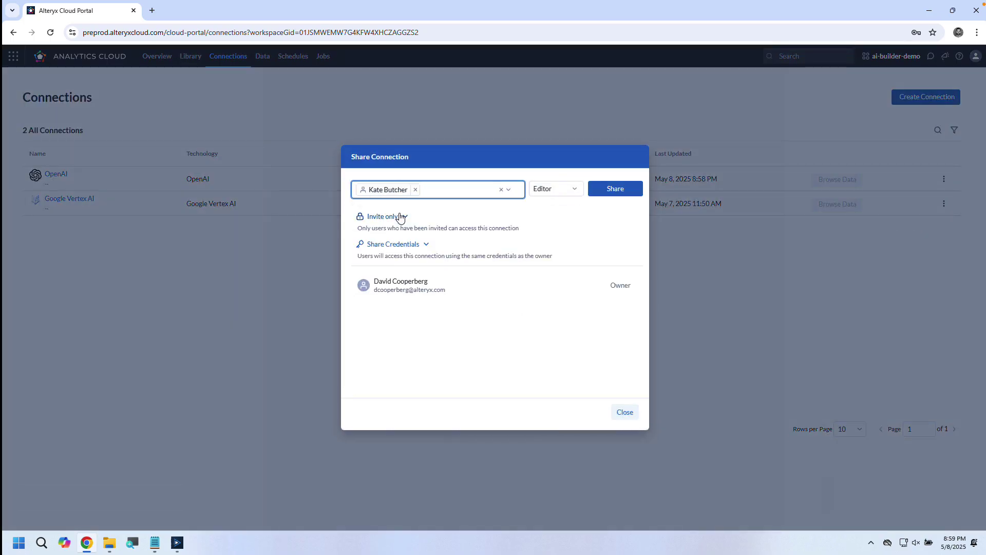
{"action": "left_click", "coordinate": [606, 196]}
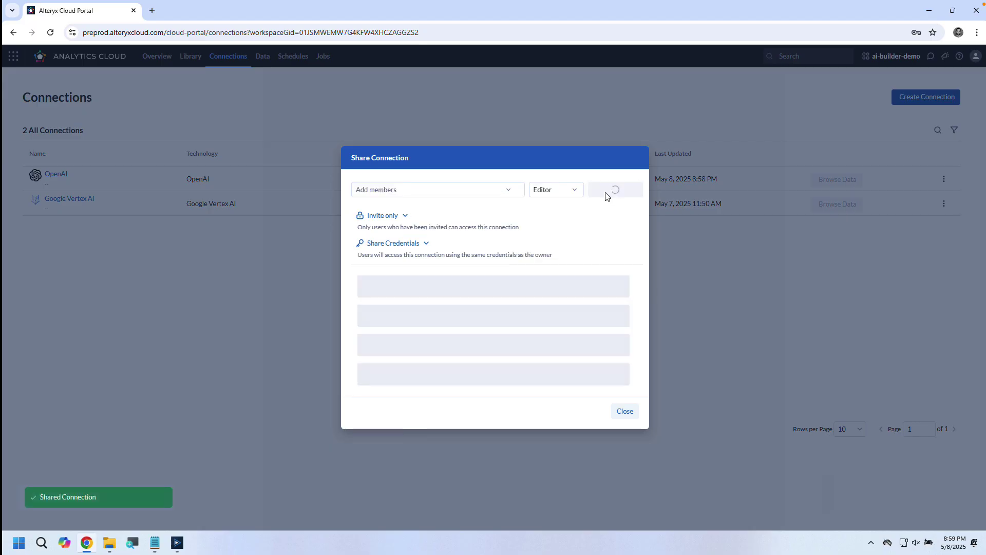
{"action": "left_click", "coordinate": [624, 411]}
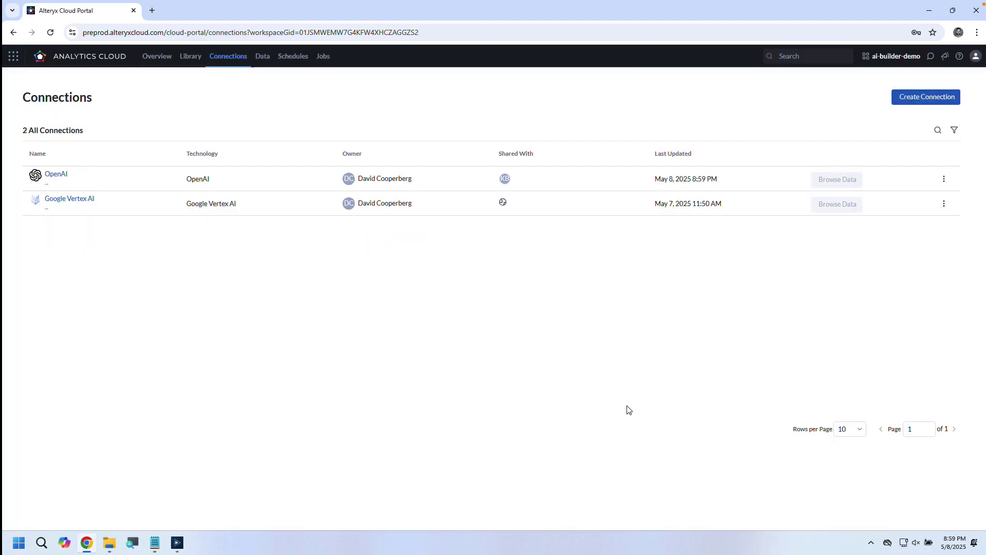